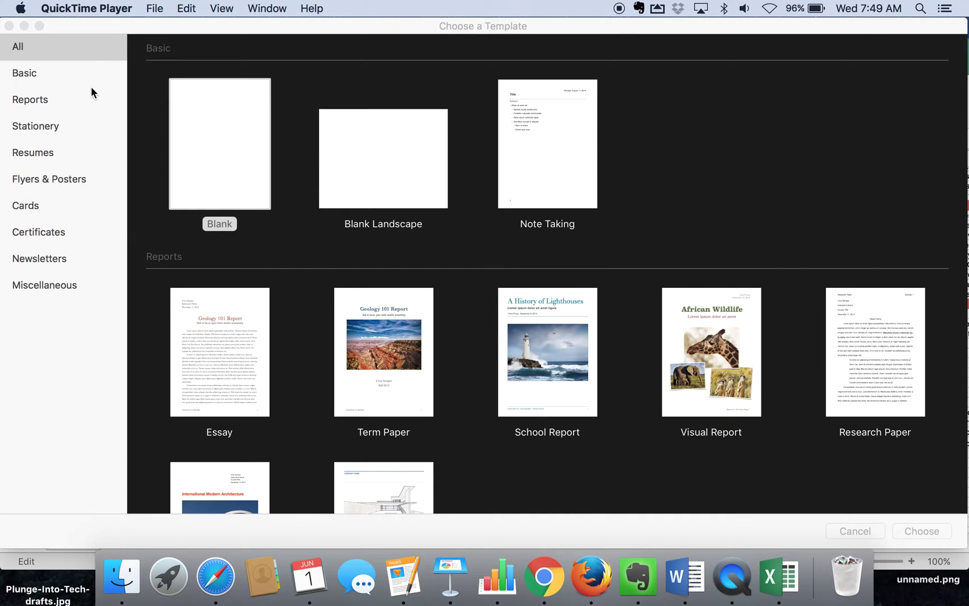
Step: Create a new document from the School Poster Small template under Flyers & Posters
{"action": "left_click", "coordinate": [69, 25]}
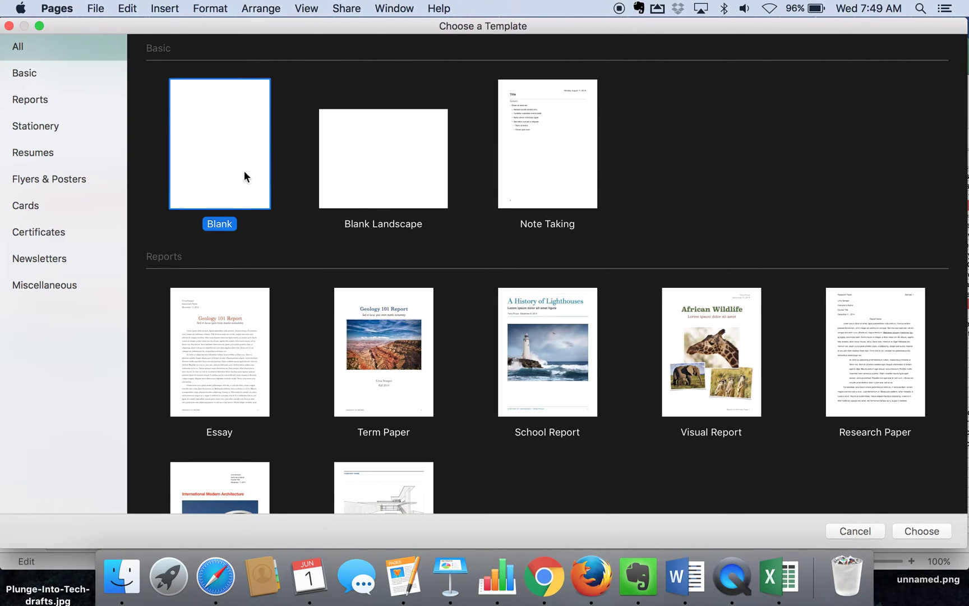
{"action": "left_click", "coordinate": [65, 178]}
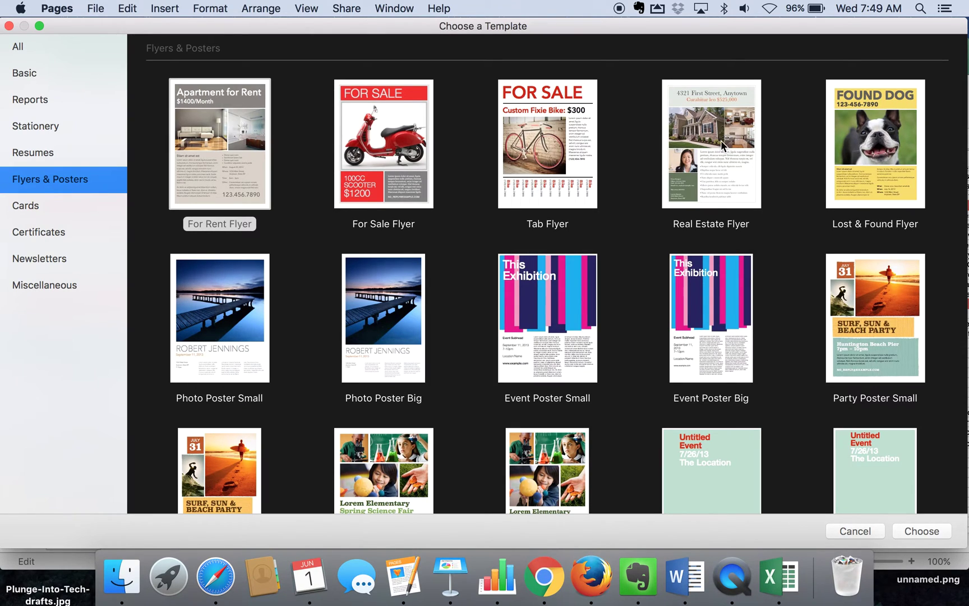
{"action": "scroll", "coordinate": [857, 308], "scroll_direction": "down", "scroll_amount": 5}
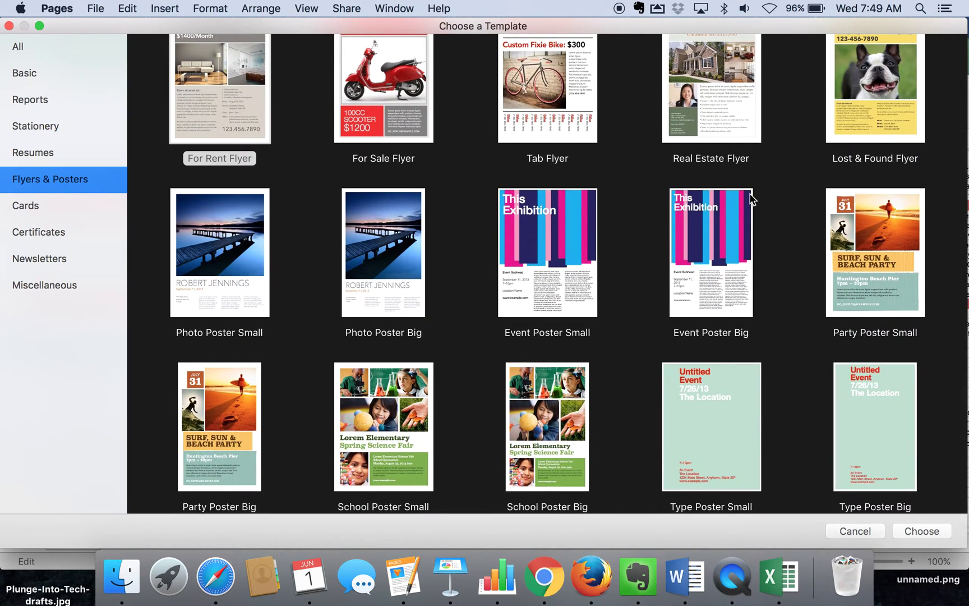
{"action": "scroll", "coordinate": [749, 201], "scroll_direction": "up", "scroll_amount": 1}
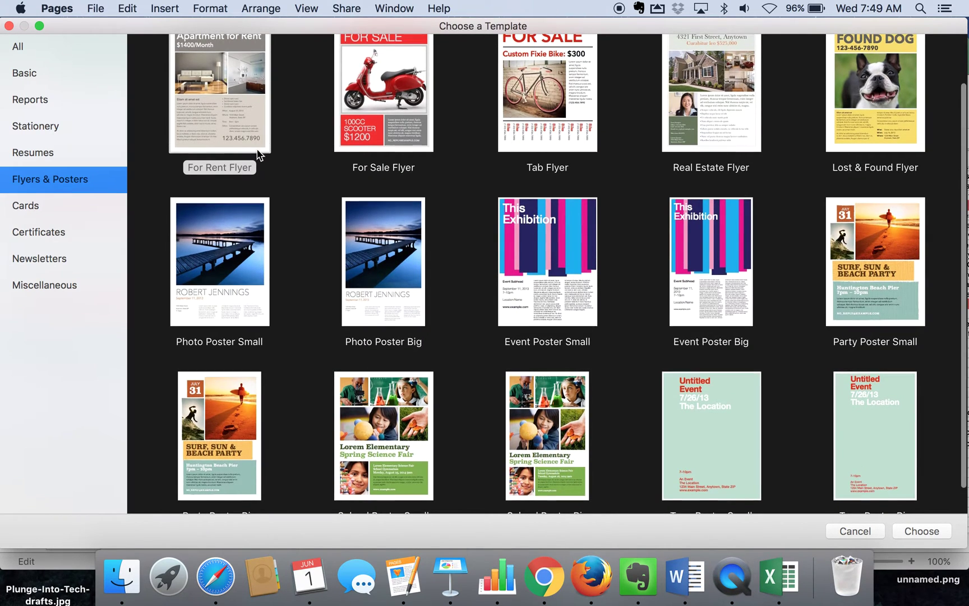
{"action": "scroll", "coordinate": [257, 149], "scroll_direction": "up", "scroll_amount": 3}
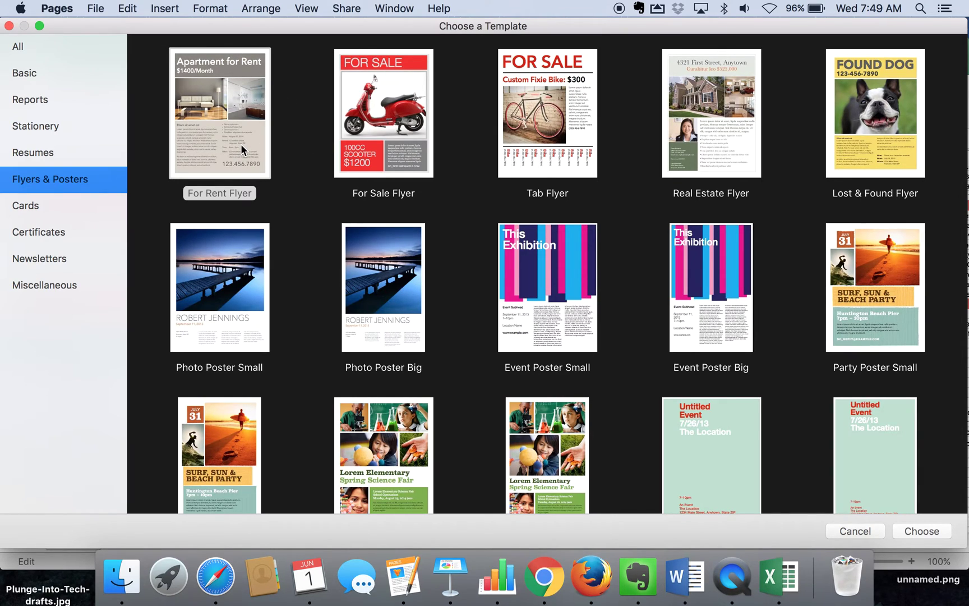
{"action": "scroll", "coordinate": [261, 215], "scroll_direction": "down", "scroll_amount": 3}
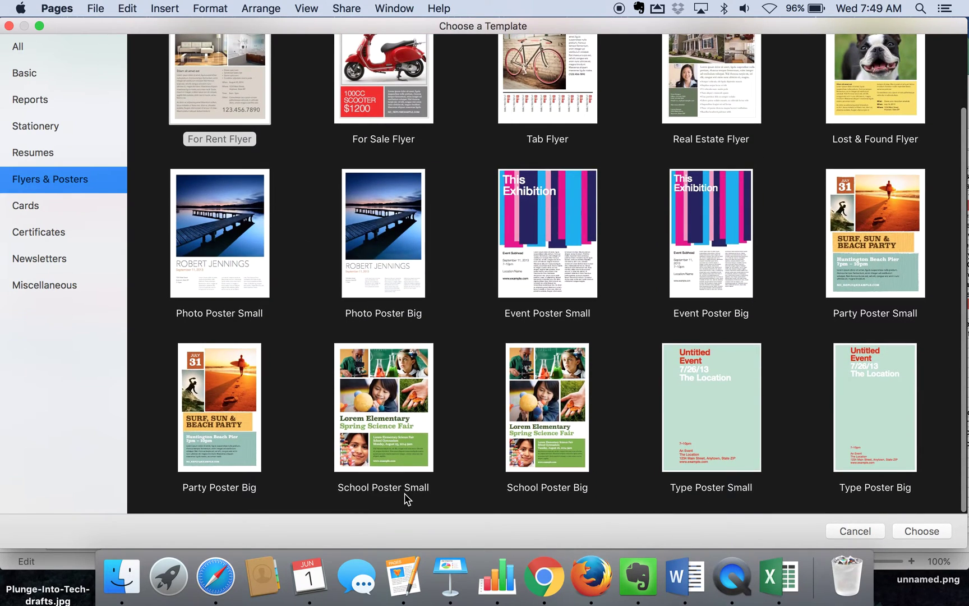
{"action": "left_click", "coordinate": [397, 453]}
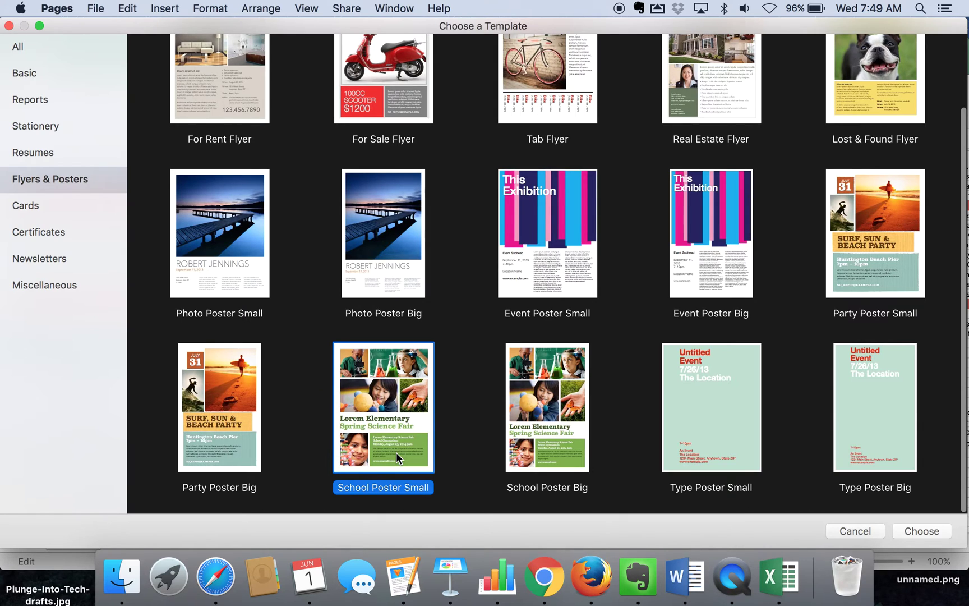
{"action": "double_click", "coordinate": [397, 453]}
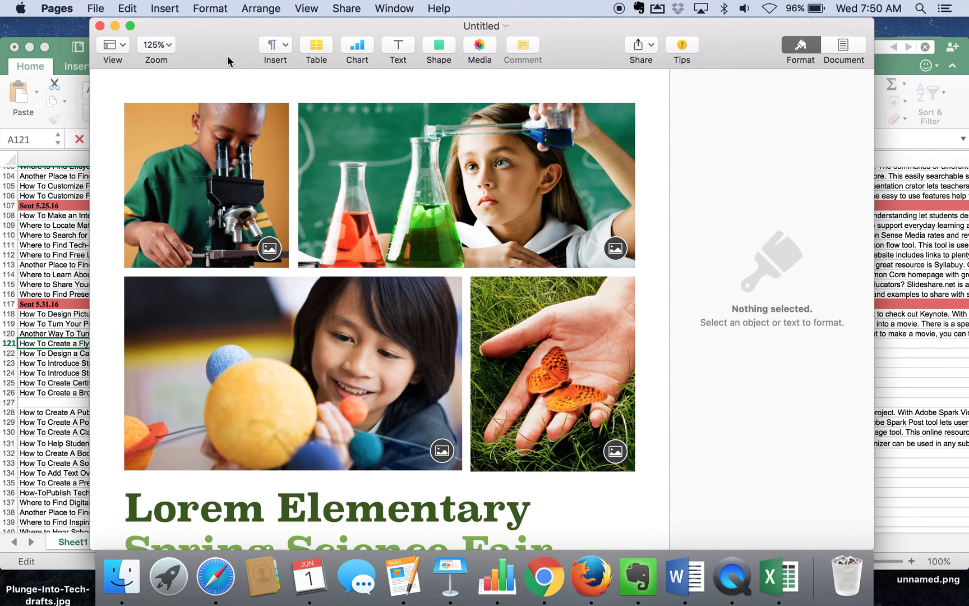
Step: Move the flyer window to the screen's left edge and stretch it across the full width
{"action": "left_click_drag", "start_coordinate": [227, 55], "coordinate": [138, 37]}
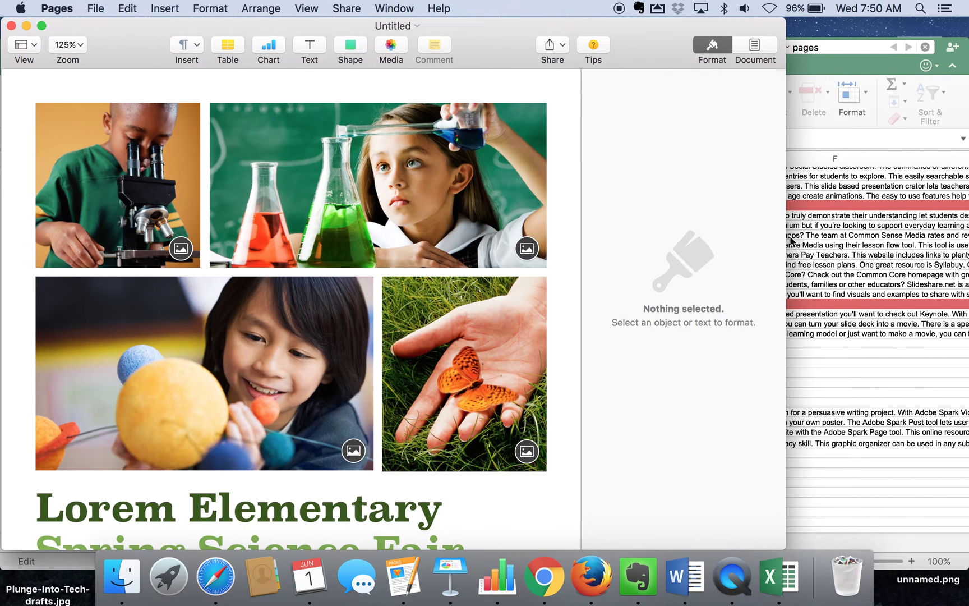
{"action": "left_click_drag", "start_coordinate": [786, 238], "coordinate": [966, 245]}
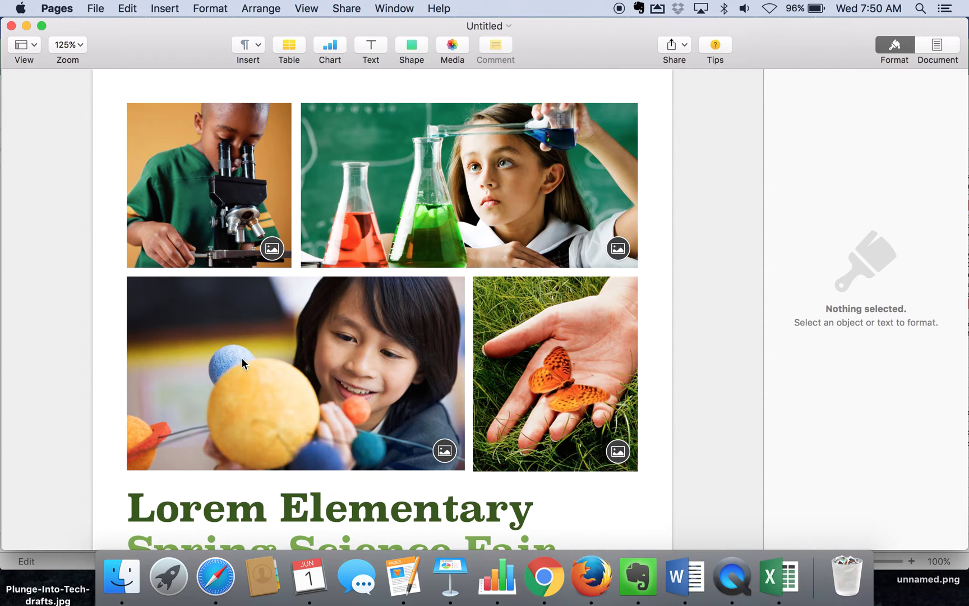
{"action": "scroll", "coordinate": [242, 359], "scroll_direction": "down", "scroll_amount": 5}
{"action": "scroll", "coordinate": [242, 359], "scroll_direction": "down", "scroll_amount": 6}
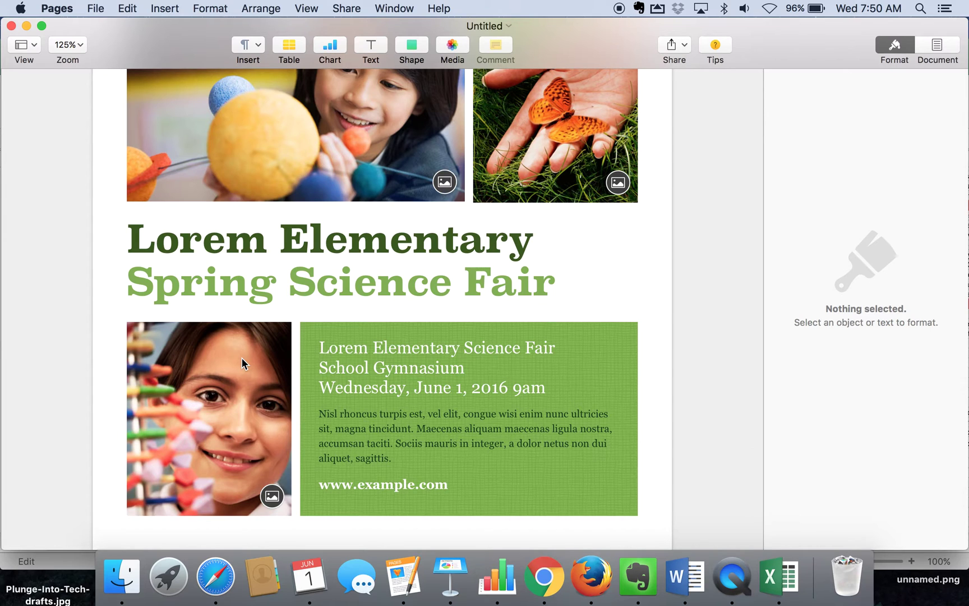
{"action": "scroll", "coordinate": [242, 358], "scroll_direction": "up", "scroll_amount": 10}
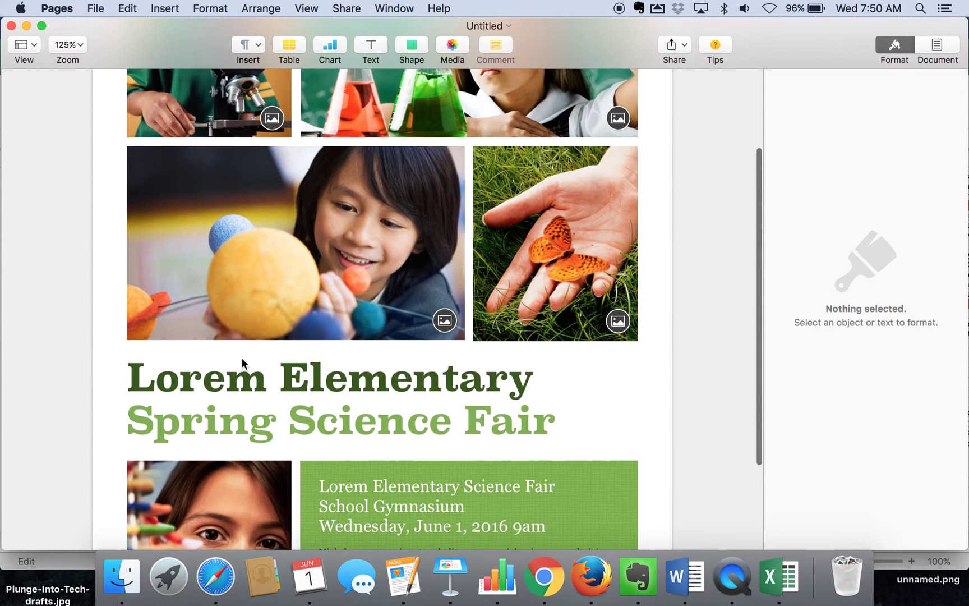
{"action": "scroll", "coordinate": [201, 309], "scroll_direction": "down", "scroll_amount": 1}
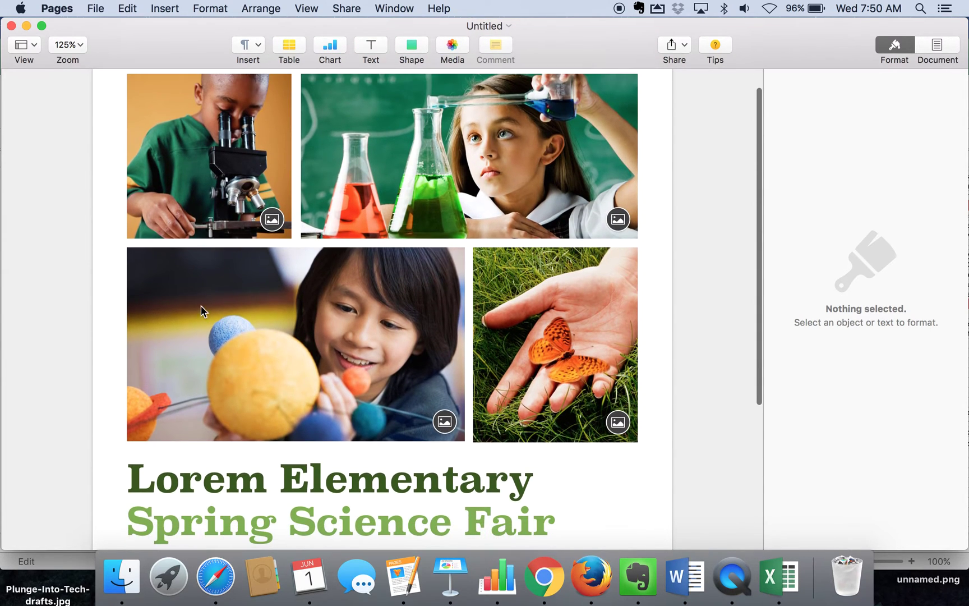
{"action": "left_click", "coordinate": [65, 45]}
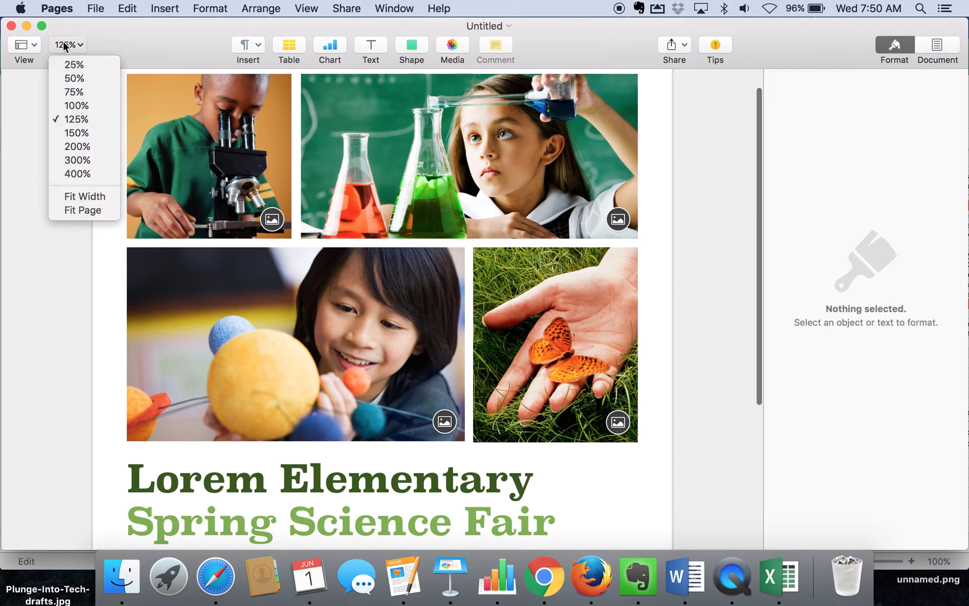
{"action": "left_click", "coordinate": [81, 209]}
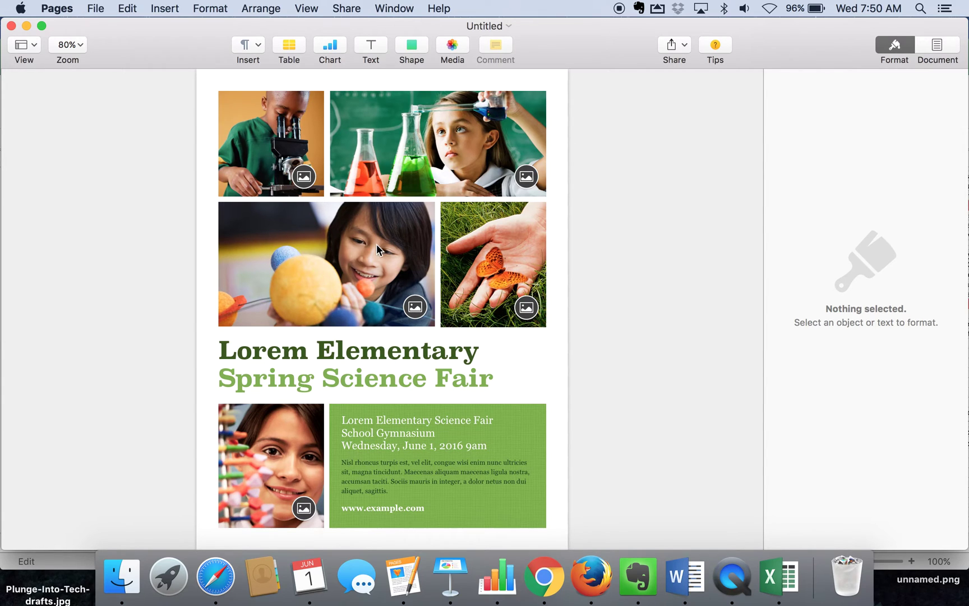
{"action": "left_click", "coordinate": [526, 177]}
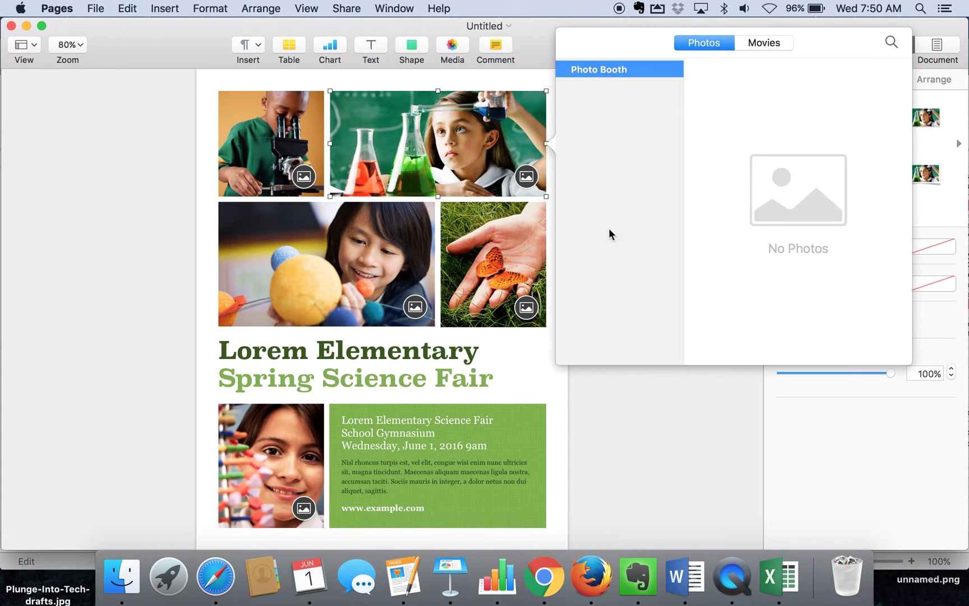
{"action": "left_click", "coordinate": [642, 423]}
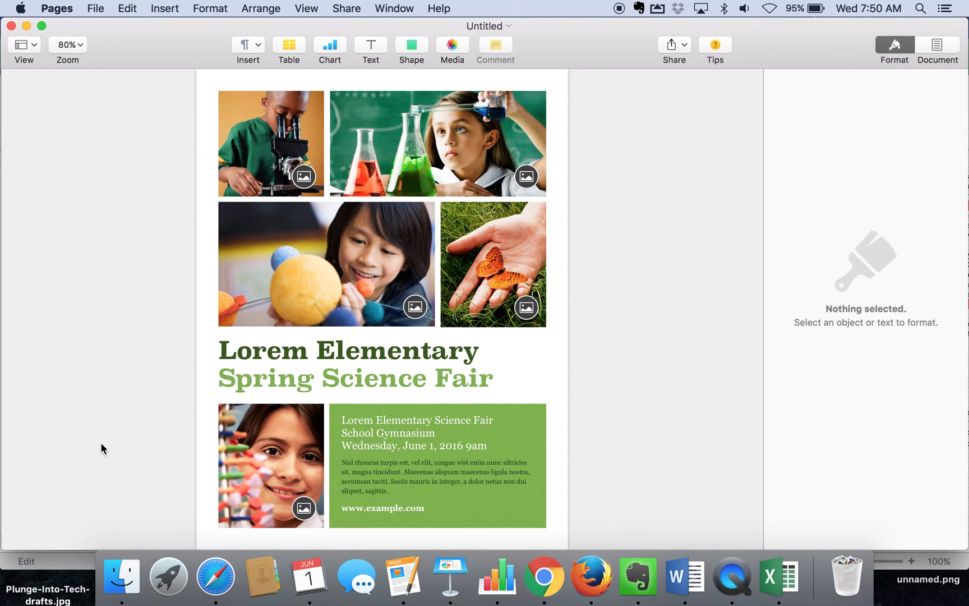
{"action": "left_click", "coordinate": [242, 354]}
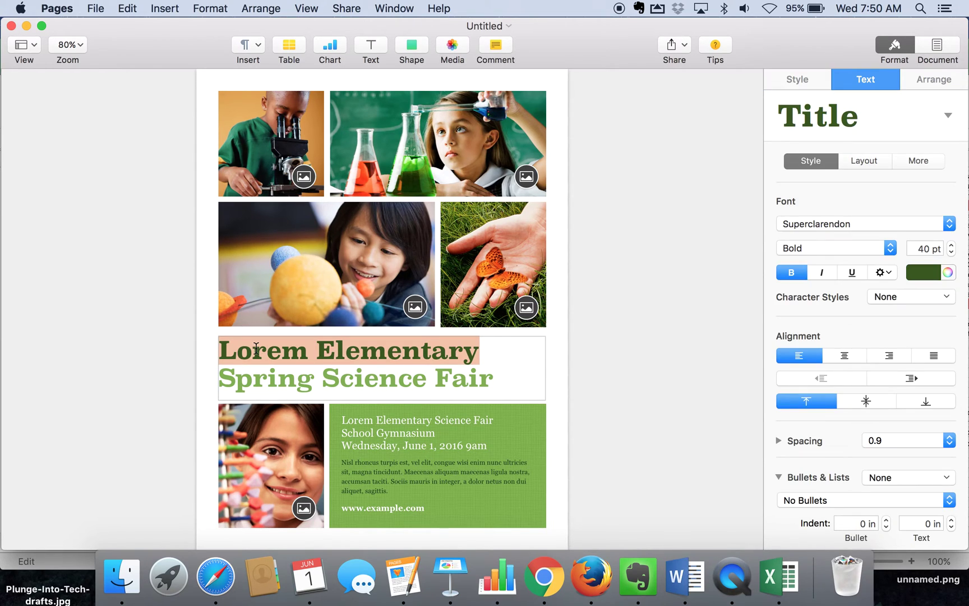
Step: Replace the Lorem Elementary heading with 'Special Event!' and center that line
{"action": "type", "text": "Speci"}
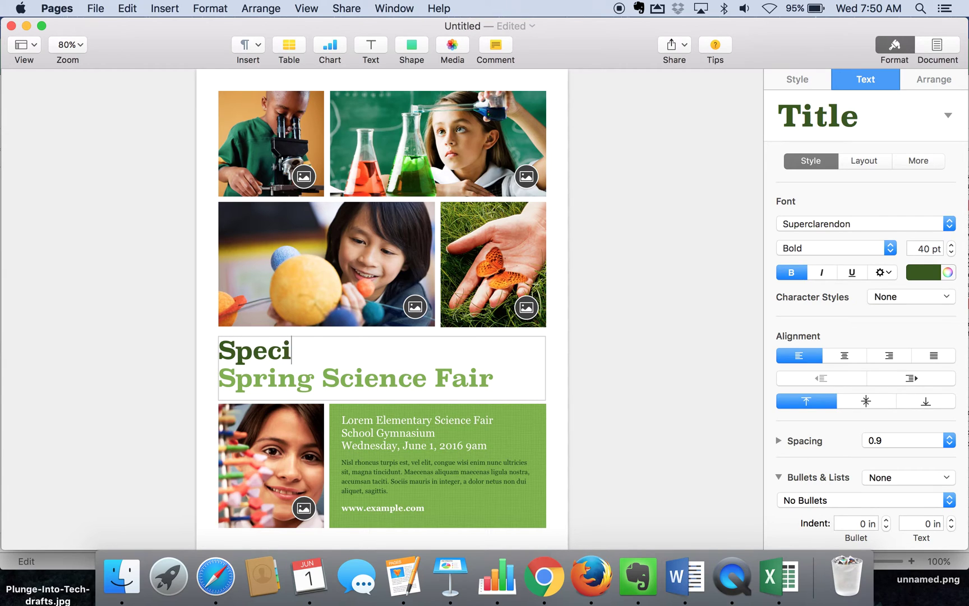
{"action": "type", "text": "al Event!"}
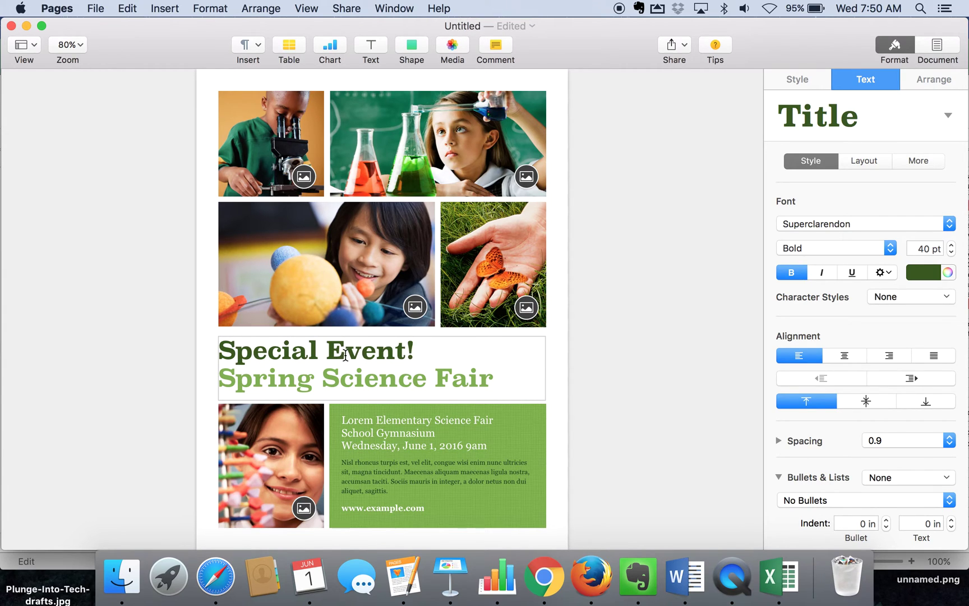
{"action": "left_click", "coordinate": [645, 336]}
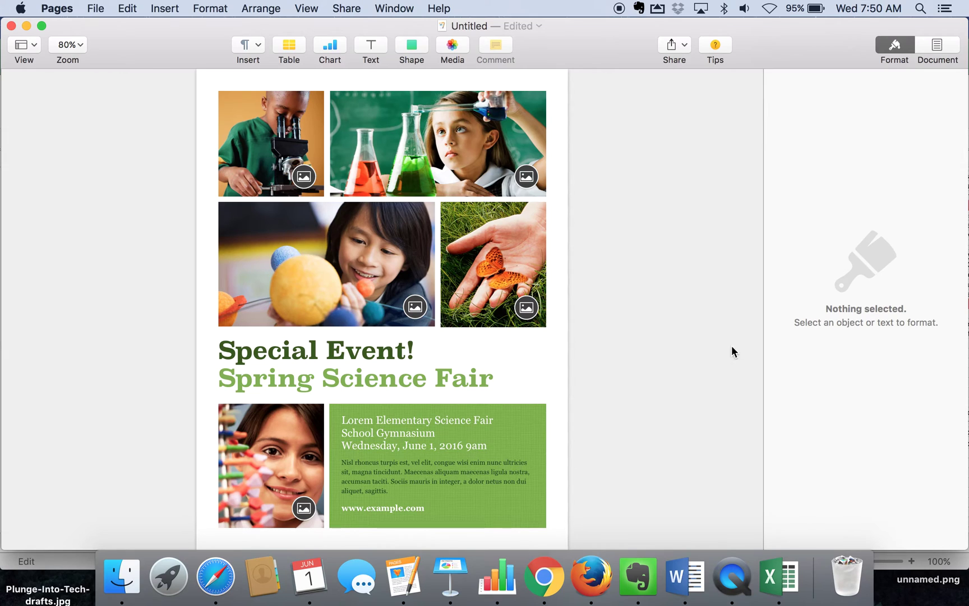
{"action": "left_click", "coordinate": [380, 349]}
{"action": "left_click", "coordinate": [428, 355]}
{"action": "left_click_drag", "start_coordinate": [415, 350], "coordinate": [235, 347]}
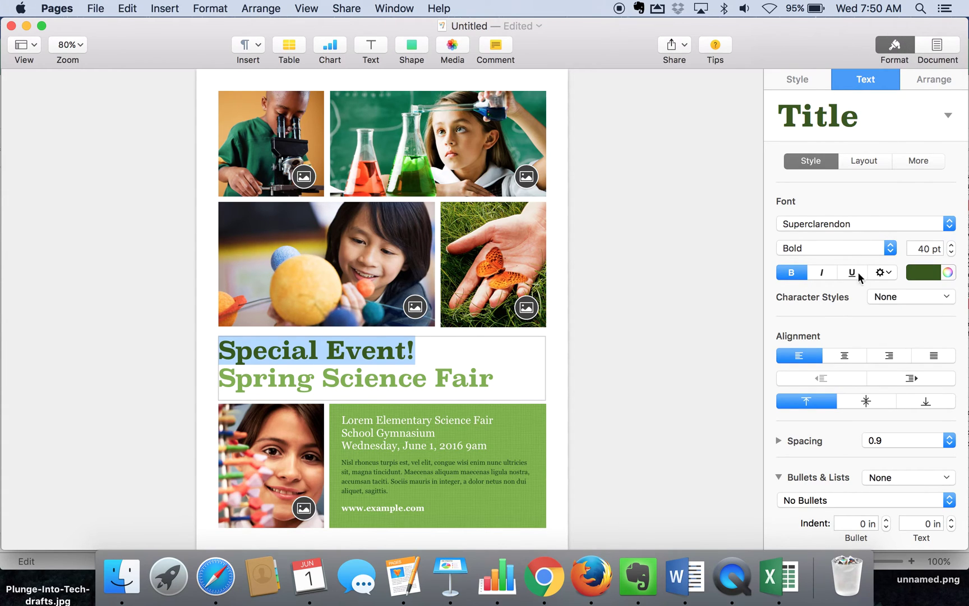
{"action": "left_click", "coordinate": [852, 355]}
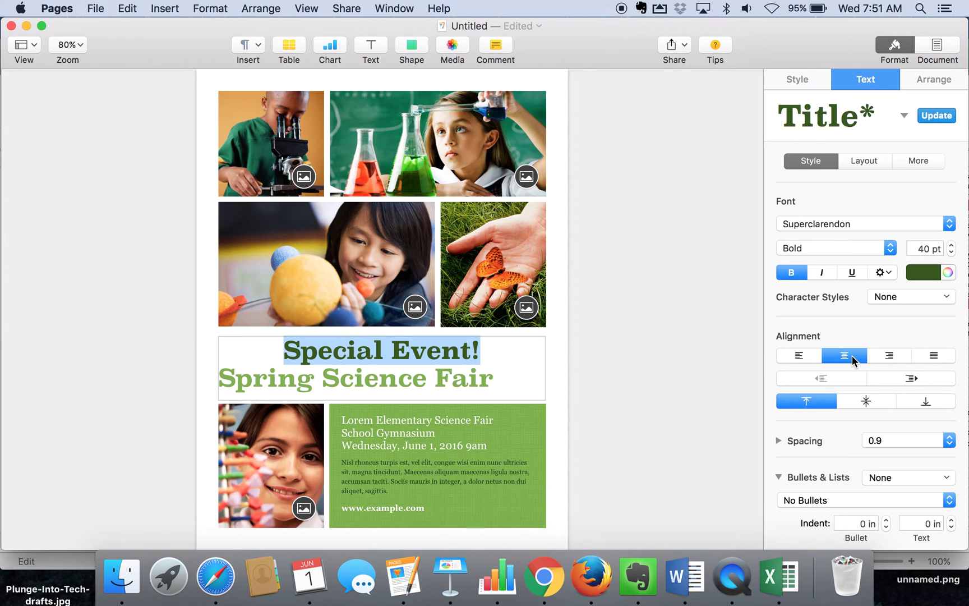
Step: Color Special Event! dark teal blue and Spring Science Fair light blue
{"action": "left_click", "coordinate": [935, 273]}
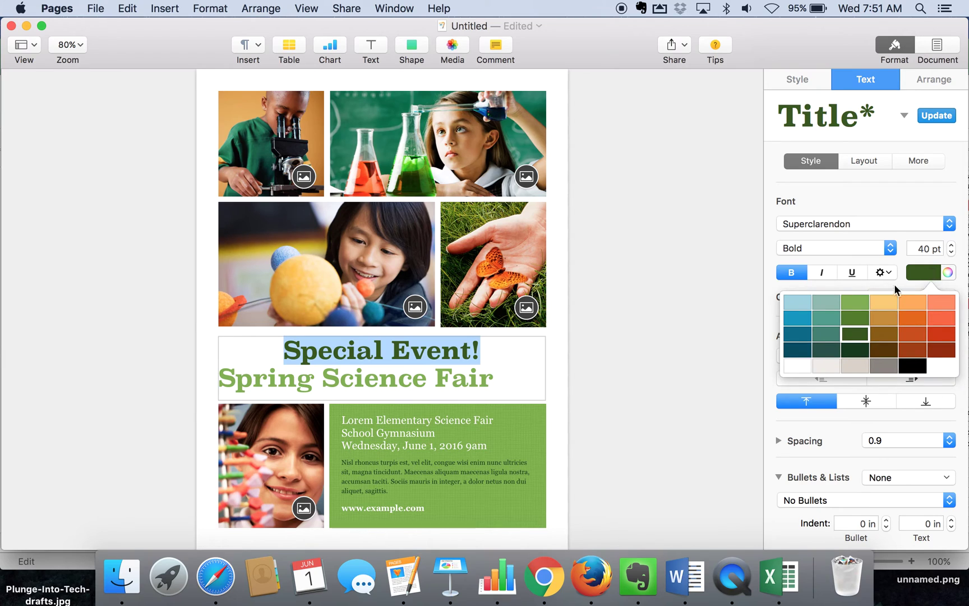
{"action": "left_click", "coordinate": [798, 334]}
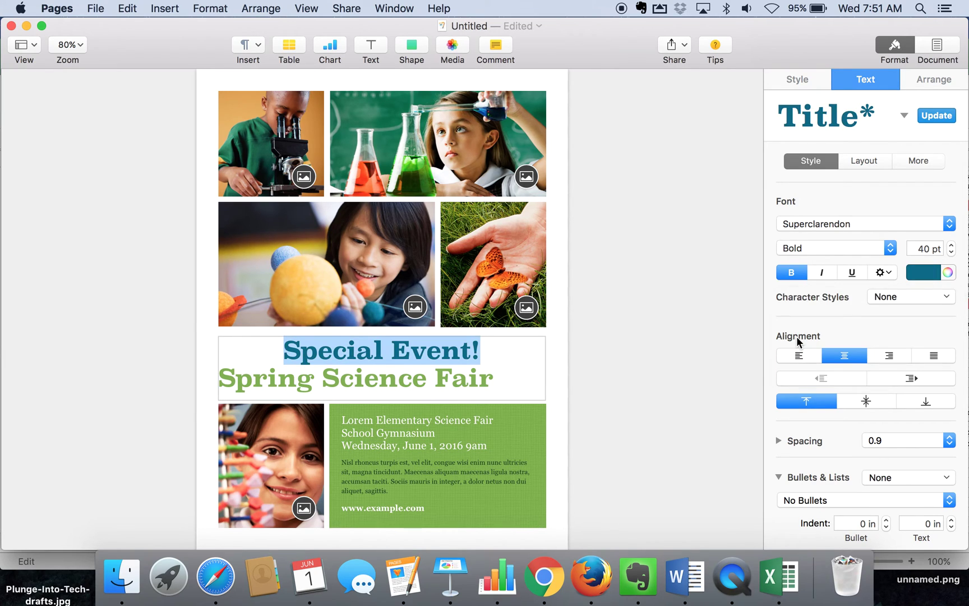
{"action": "triple_click", "coordinate": [430, 381]}
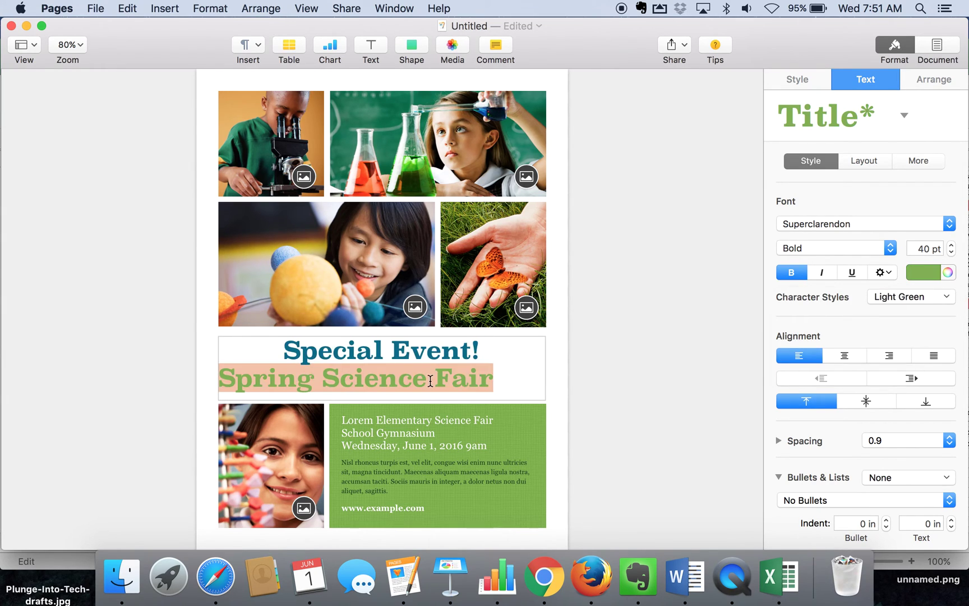
{"action": "left_click", "coordinate": [934, 273]}
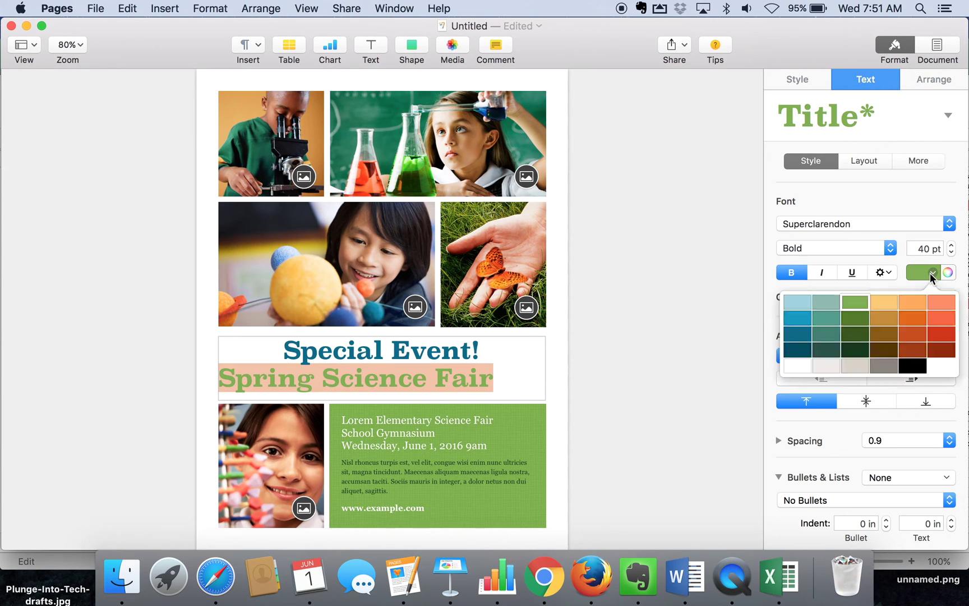
{"action": "left_click", "coordinate": [934, 273]}
{"action": "left_click", "coordinate": [933, 273]}
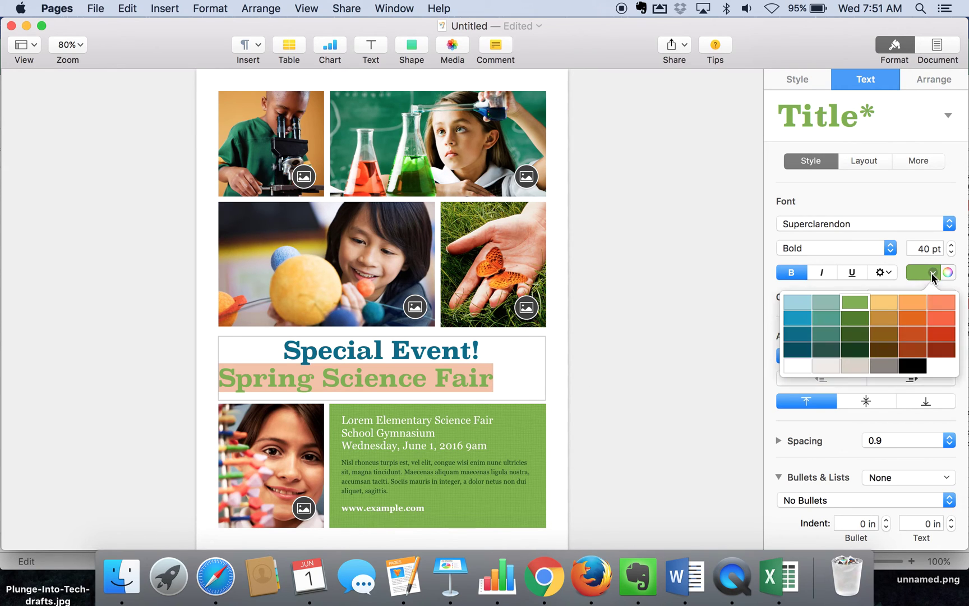
{"action": "left_click", "coordinate": [797, 303]}
Step: Center the Spring Science Fair line beneath Special Event!
{"action": "left_click", "coordinate": [536, 349]}
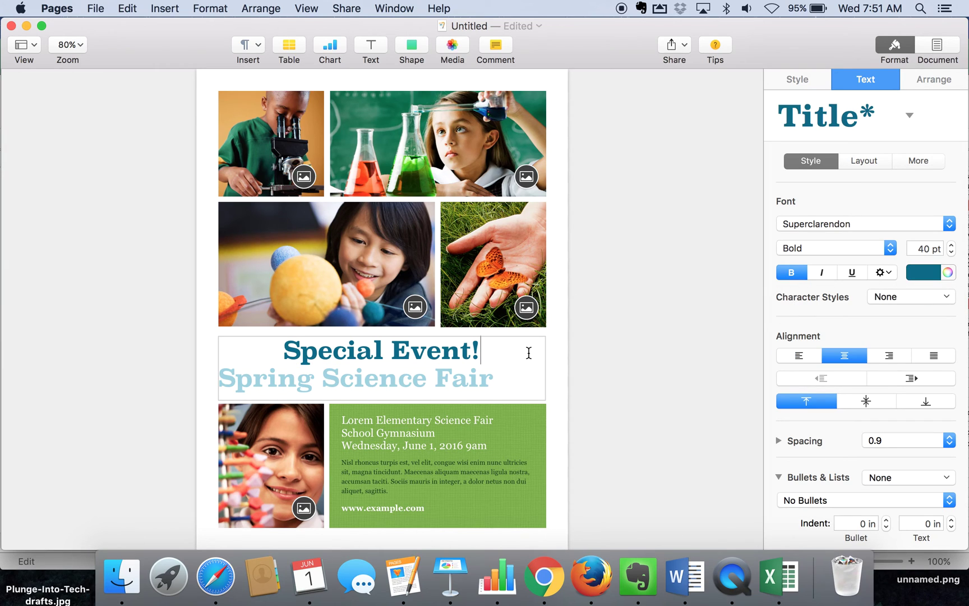
{"action": "triple_click", "coordinate": [494, 370]}
{"action": "left_click", "coordinate": [844, 355]}
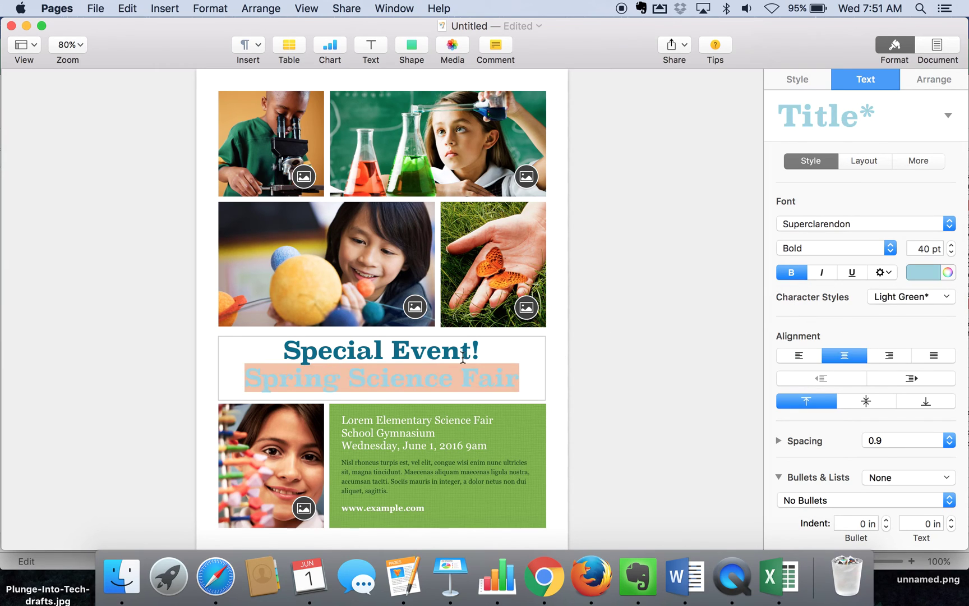
{"action": "left_click", "coordinate": [495, 342]}
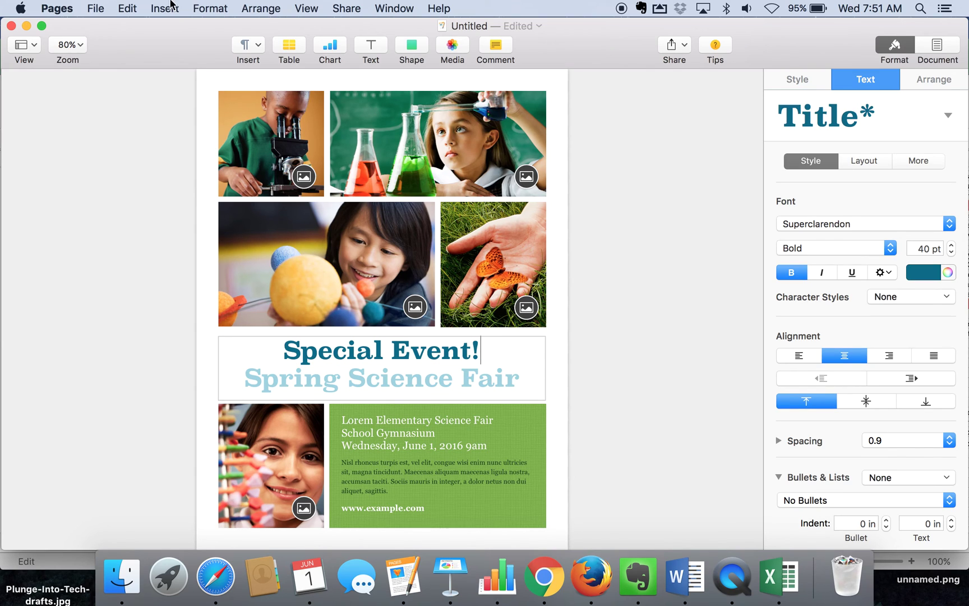
{"action": "left_click", "coordinate": [96, 10]}
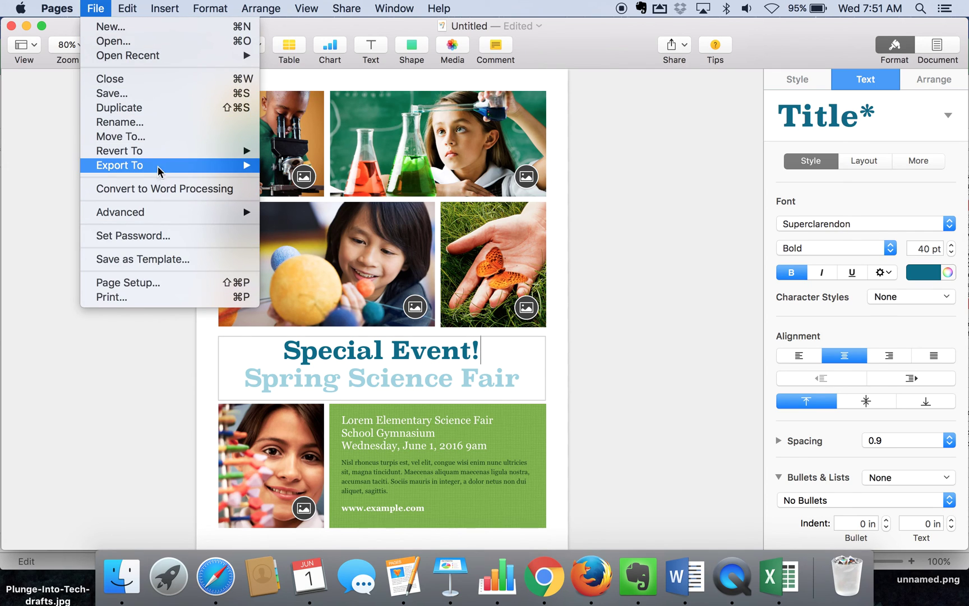
{"action": "mouse_move", "coordinate": [159, 169]}
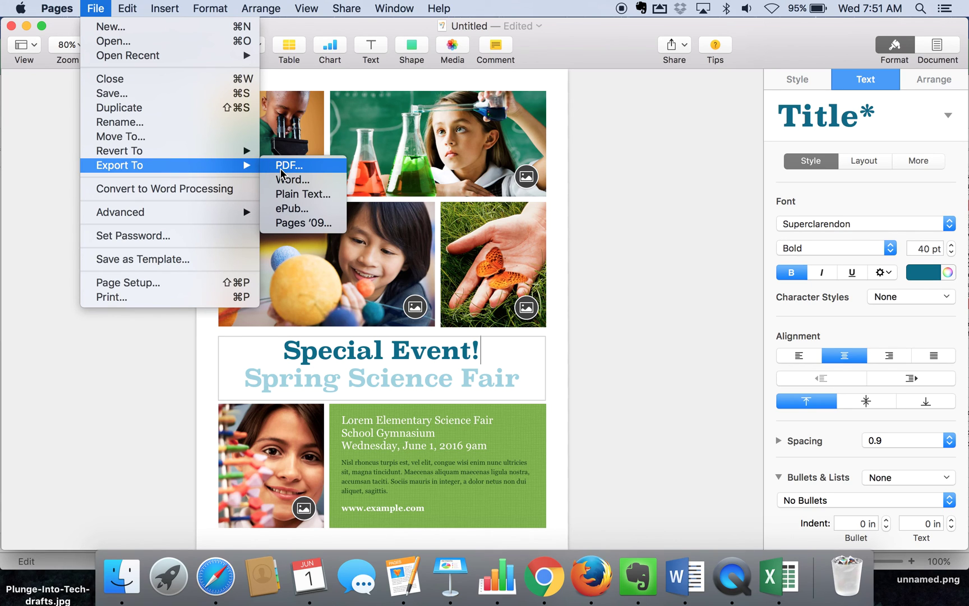
{"action": "left_click", "coordinate": [31, 150]}
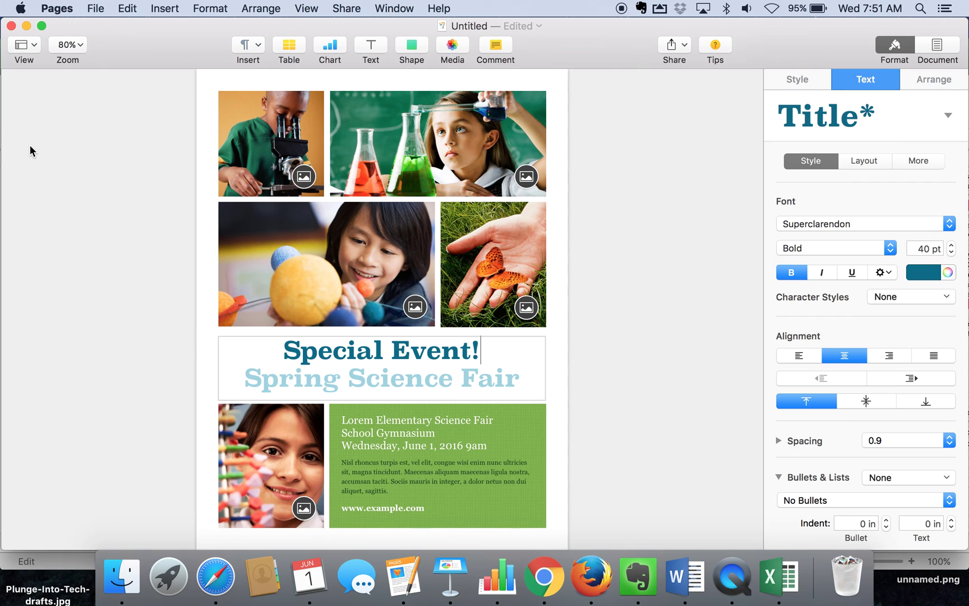